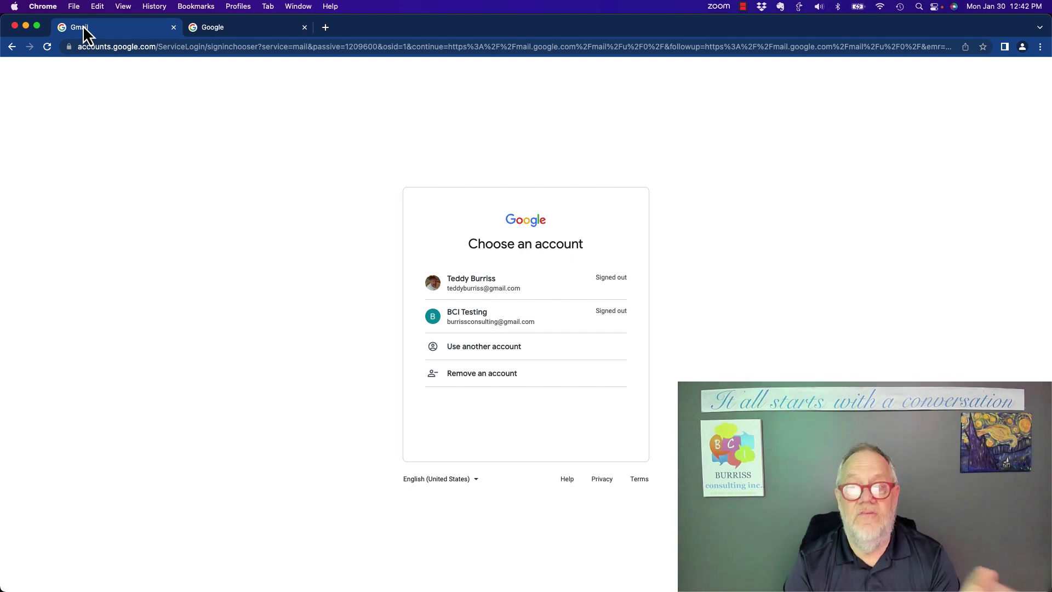
Start removing the first saved account from the sign-in account chooser
click(465, 381)
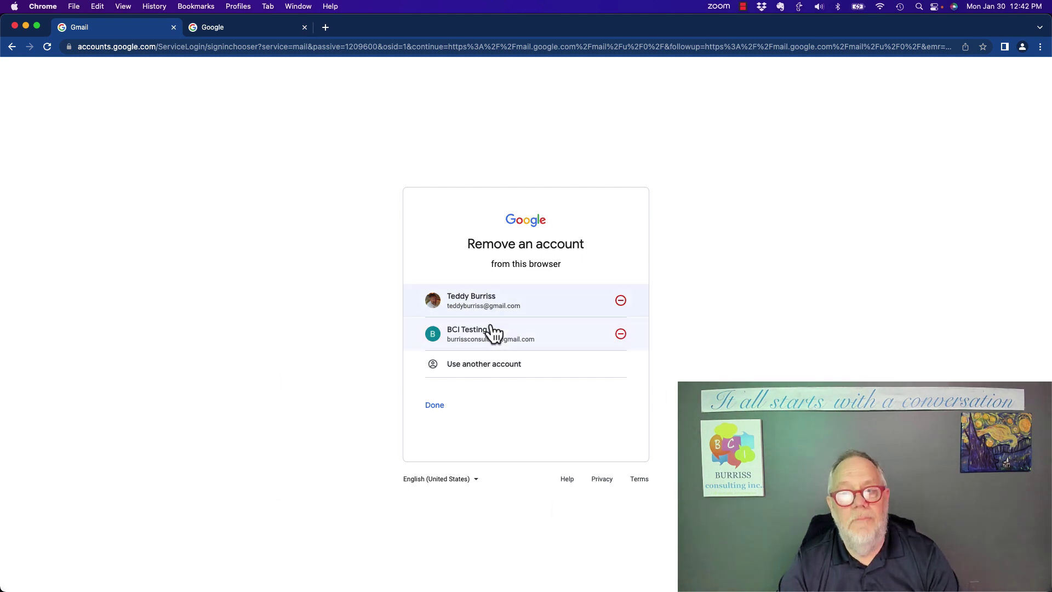
click(622, 301)
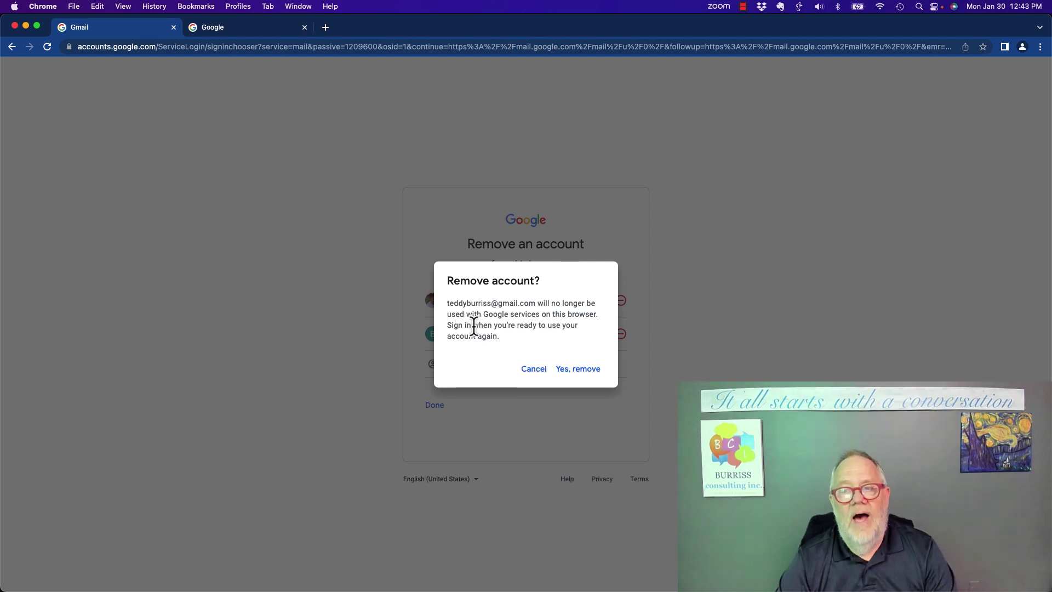
Confirm 'Yes, remove' to delete the first account from this browser
drag(473, 326, 576, 336)
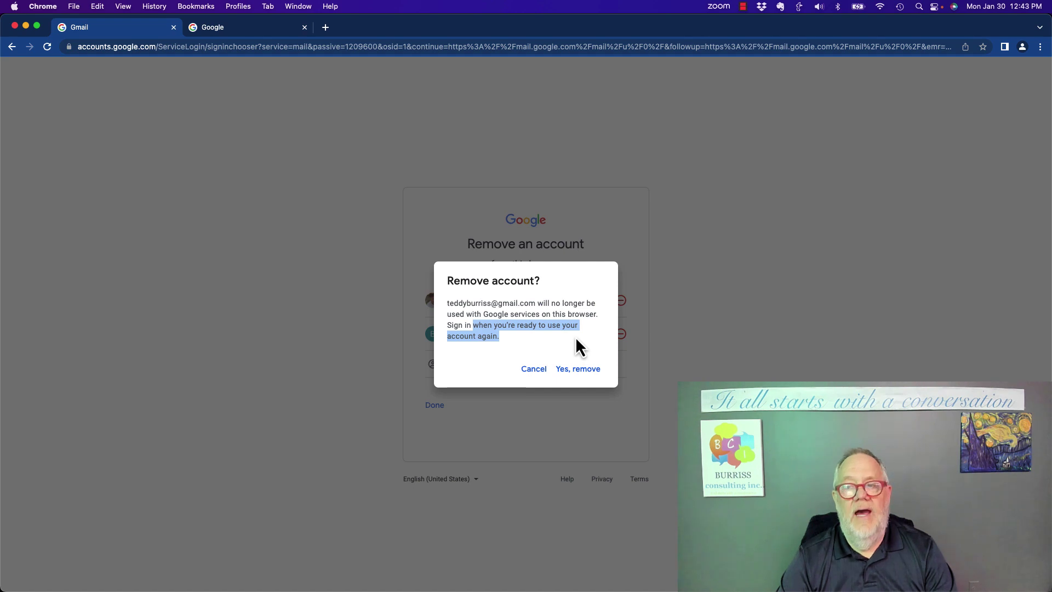
click(594, 369)
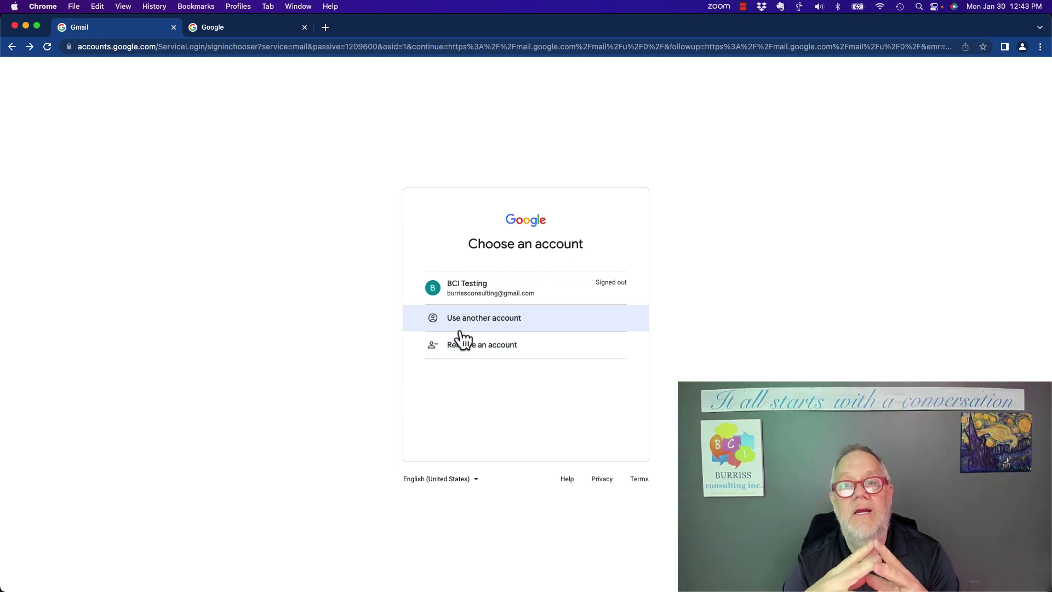
Clear the last hour's history, cookies and cache, then close the Settings tab
click(47, 7)
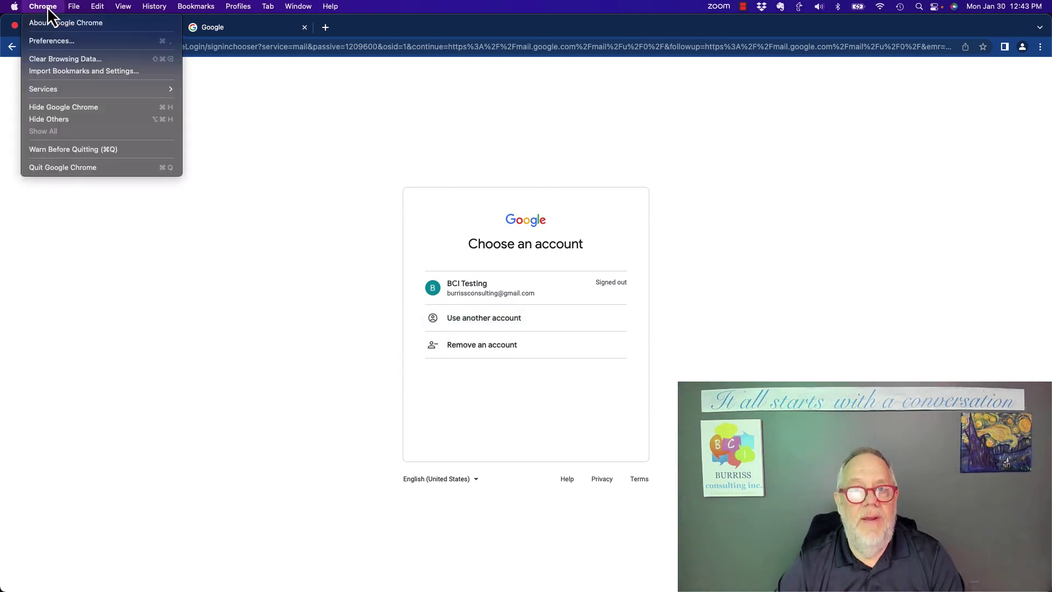
click(83, 59)
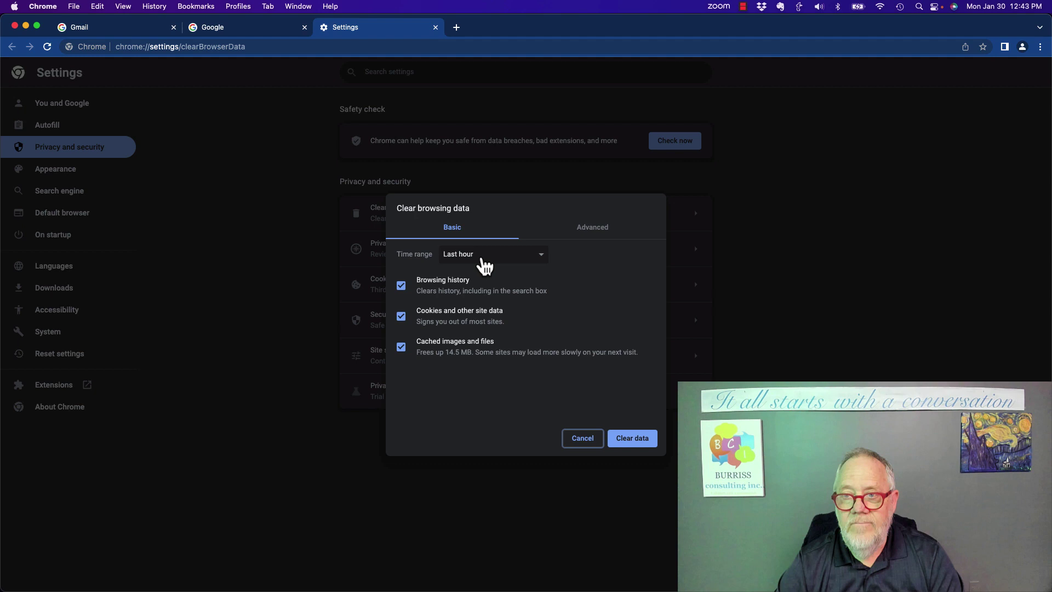
click(634, 440)
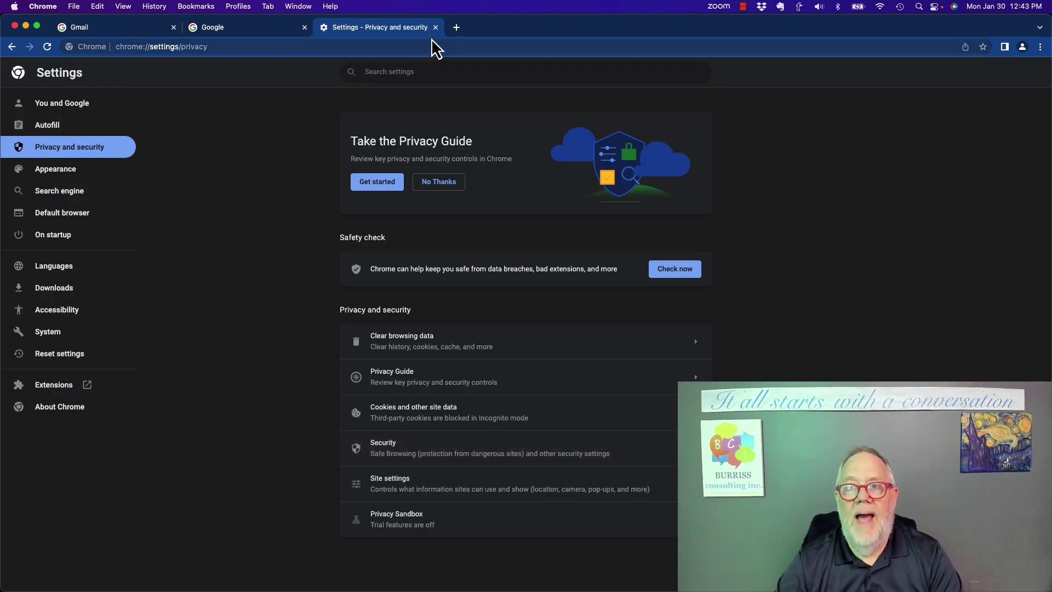
click(435, 27)
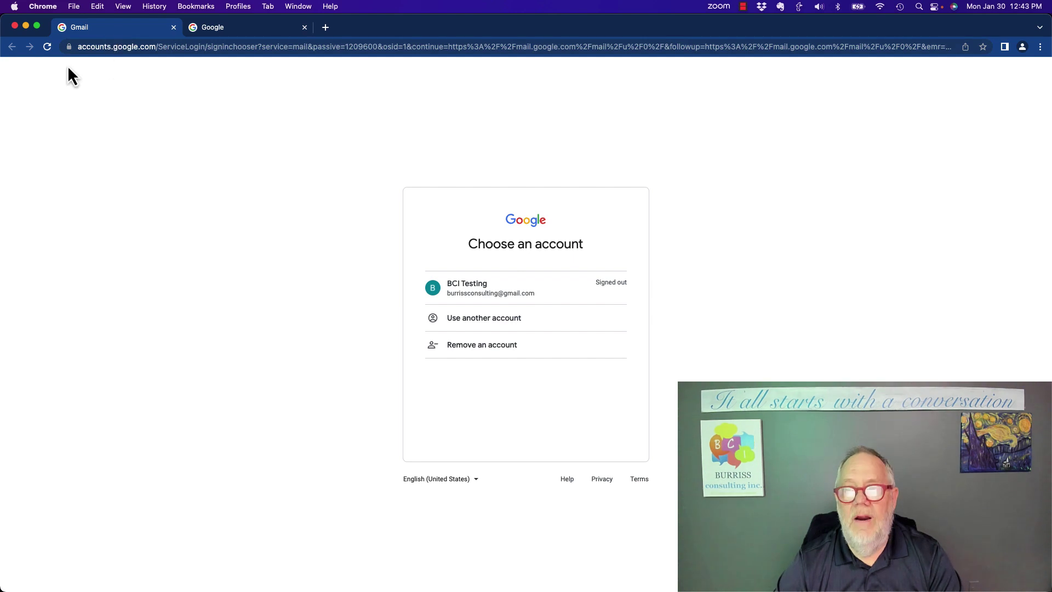
Reload the Gmail tab to show a blank sign-in form without saved accounts
click(47, 51)
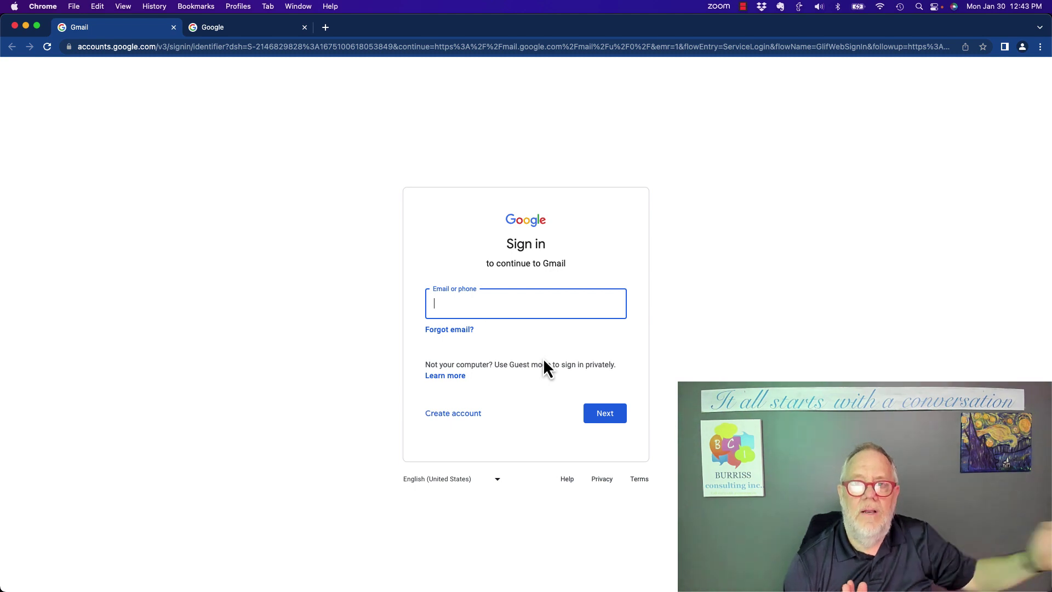
Reopen Clear Browsing Data and show the Time range dropdown choices
click(46, 7)
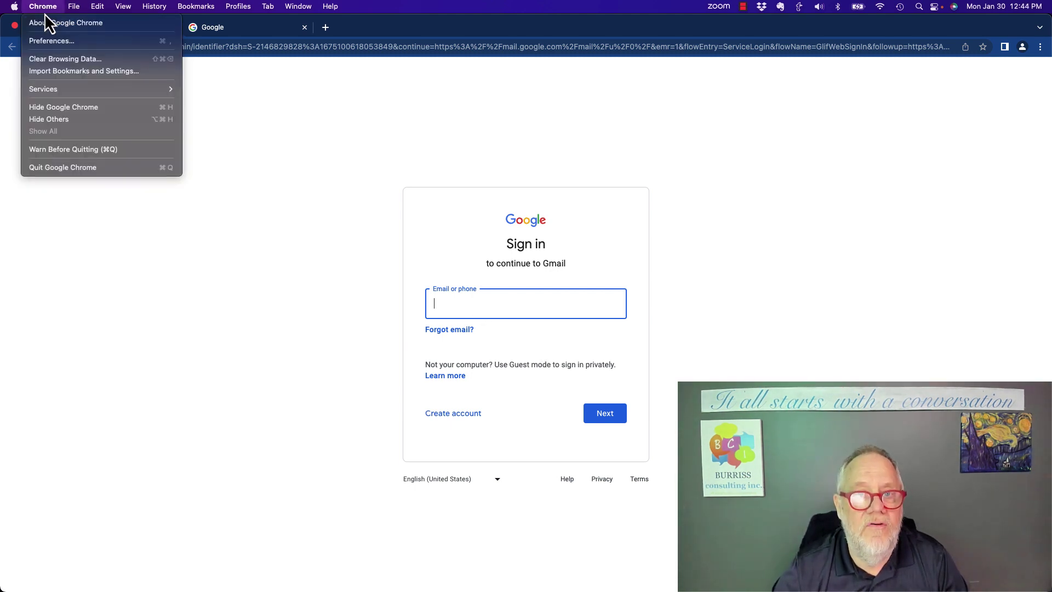
click(56, 60)
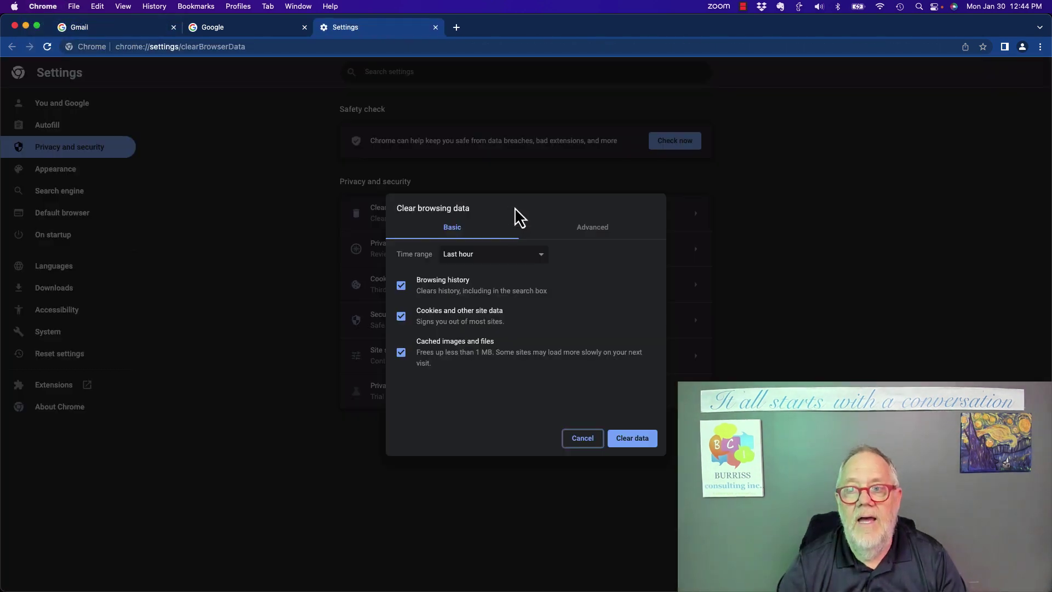
click(541, 257)
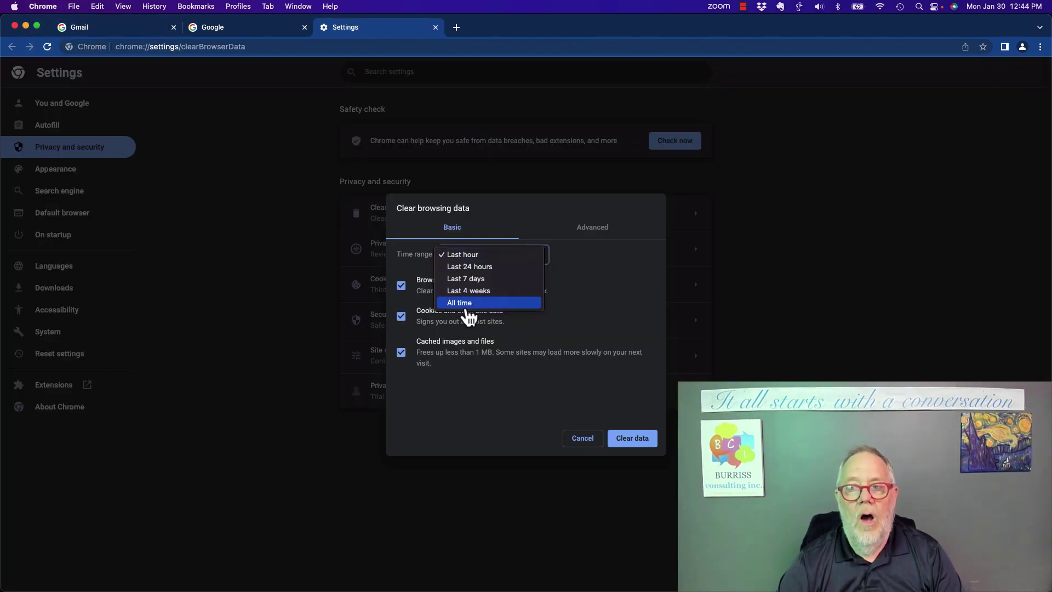